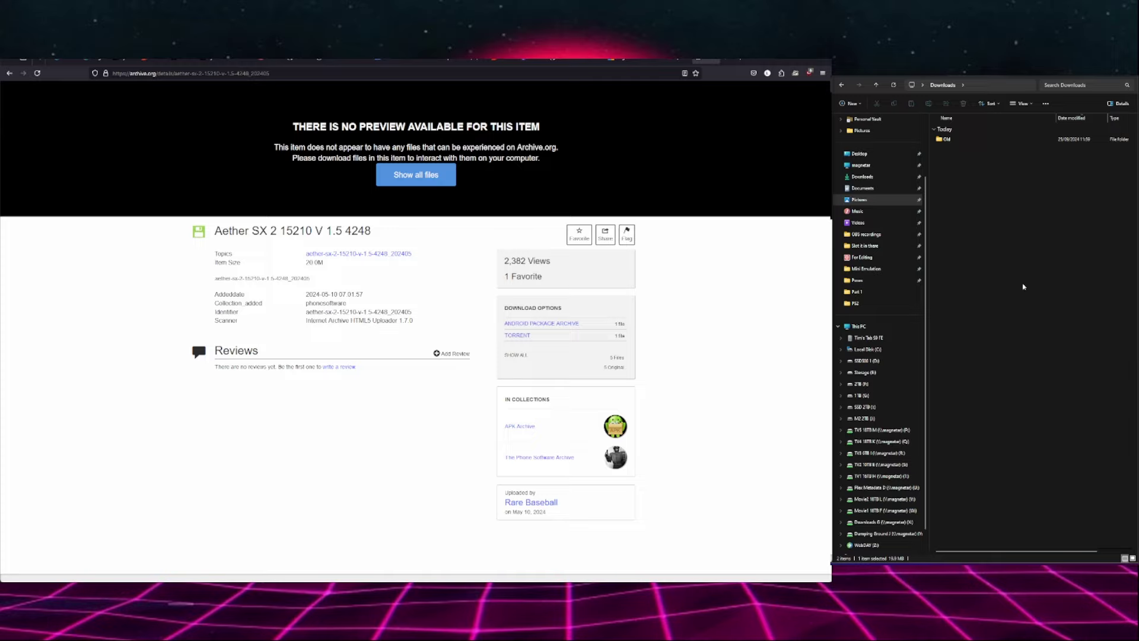
left_click(900, 77)
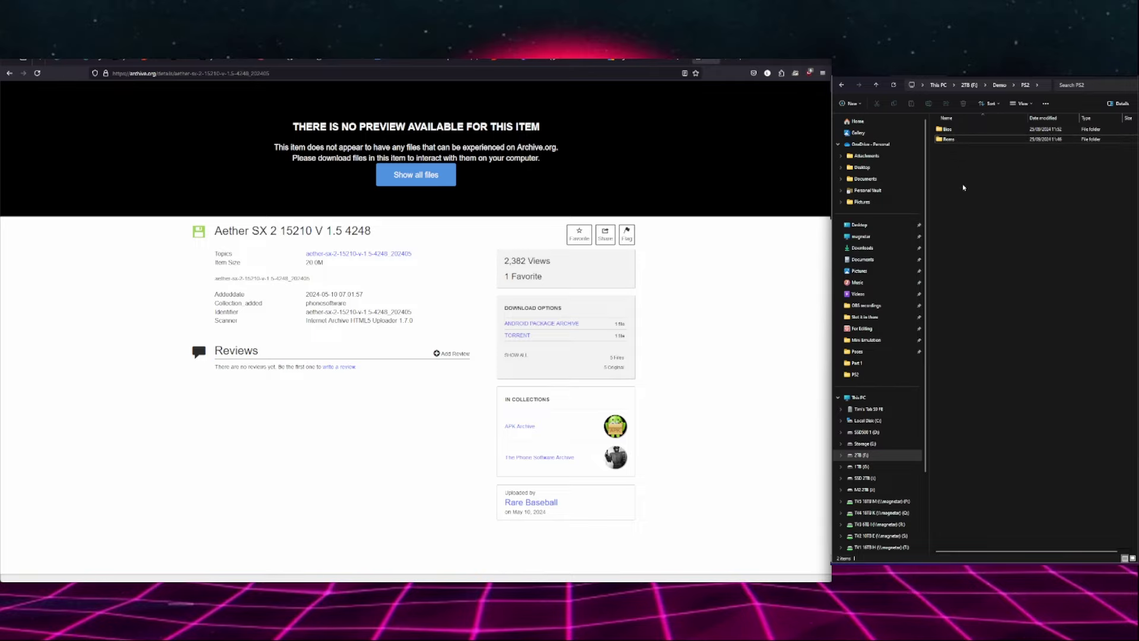
key("alt+Left")
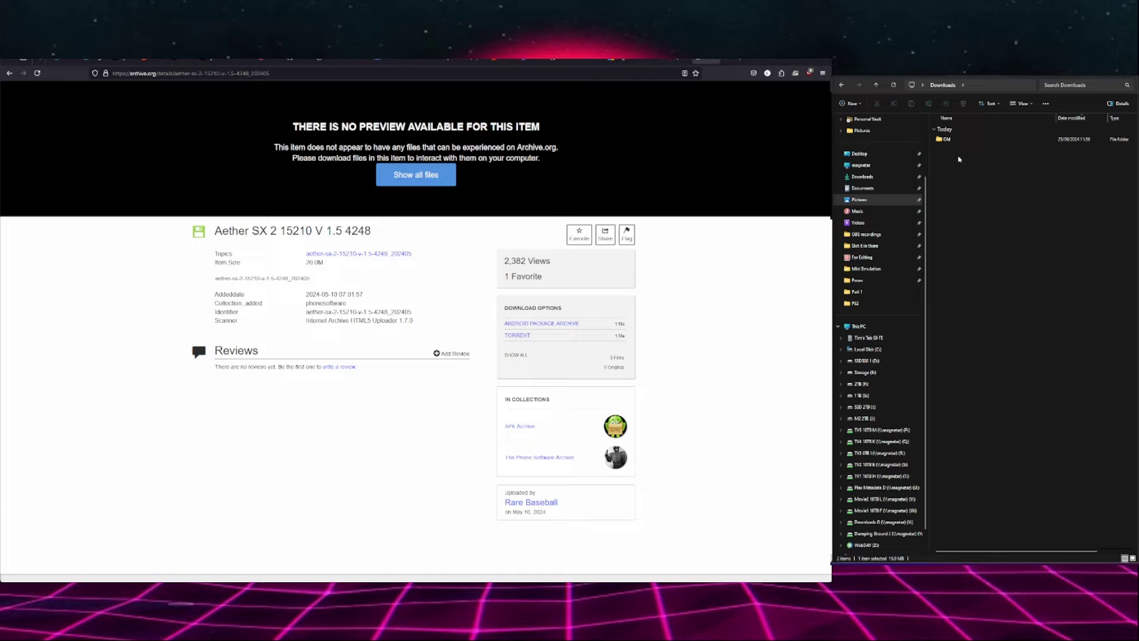
key("alt+Right")
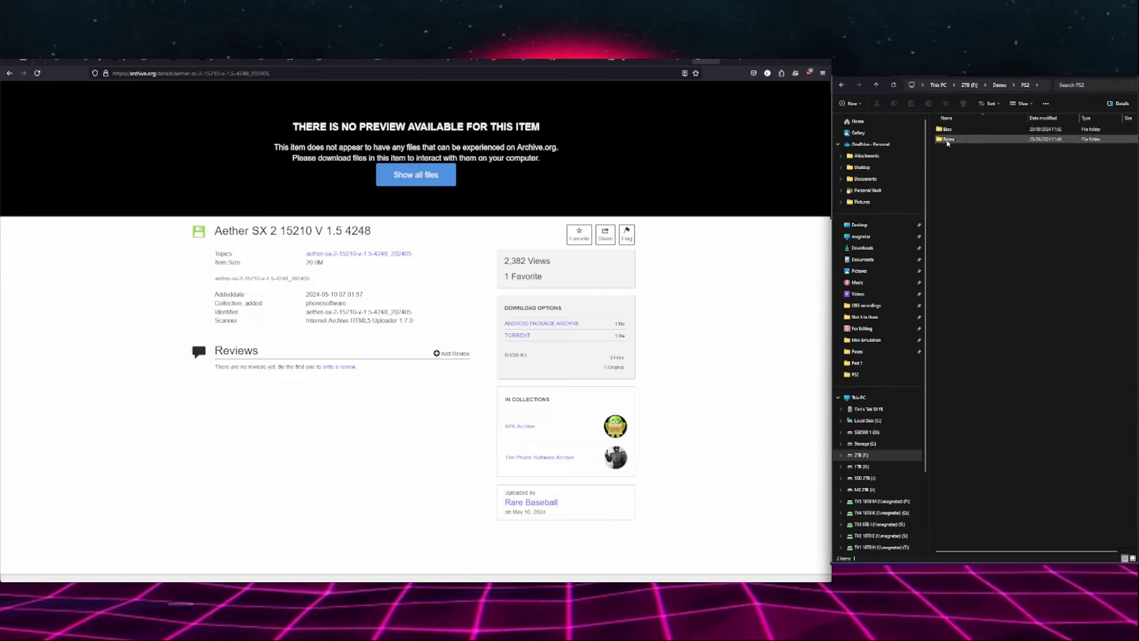
mouse_move(957, 142)
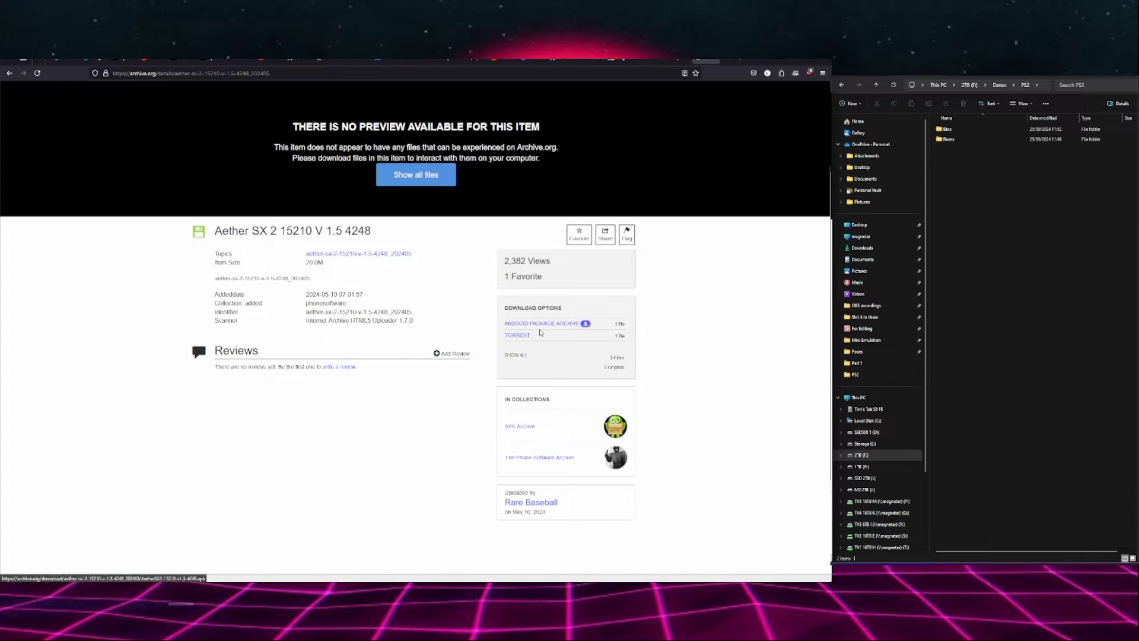
Step: Download the Aether SX 2 Android package and move the APK from Downloads into the PS2 folder inside Demo
mouse_move(522, 328)
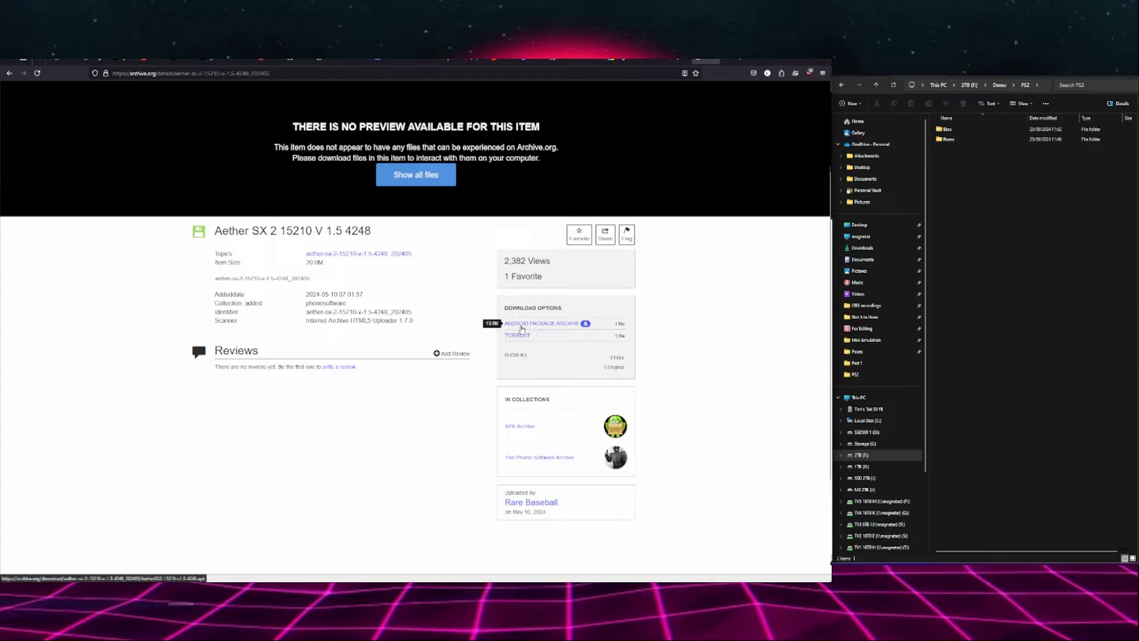
left_click(585, 325)
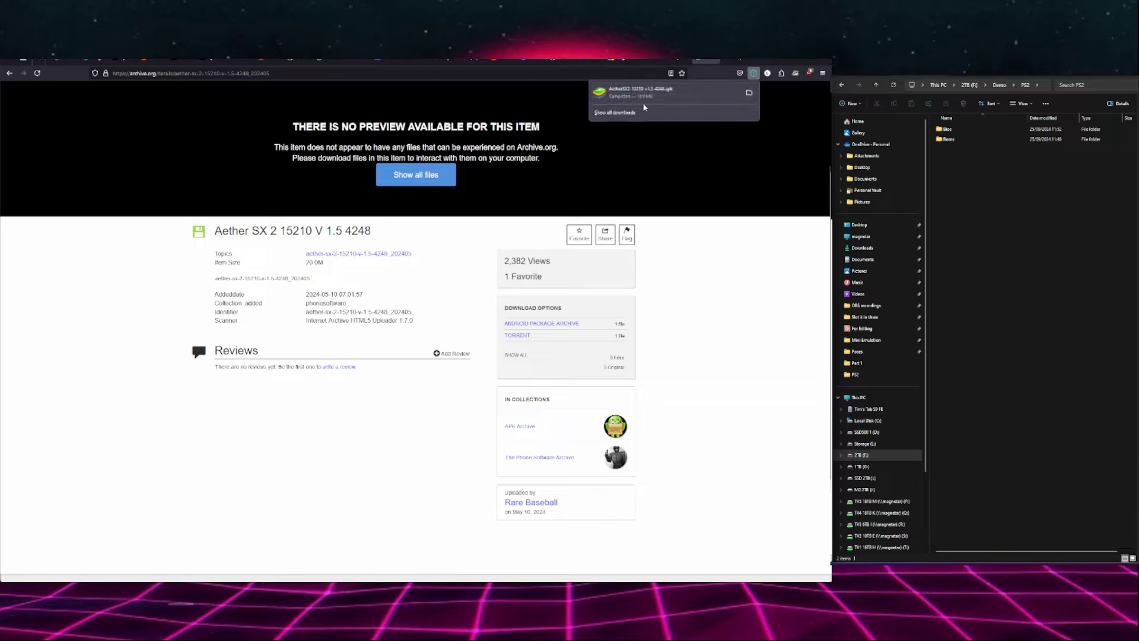
left_click(972, 76)
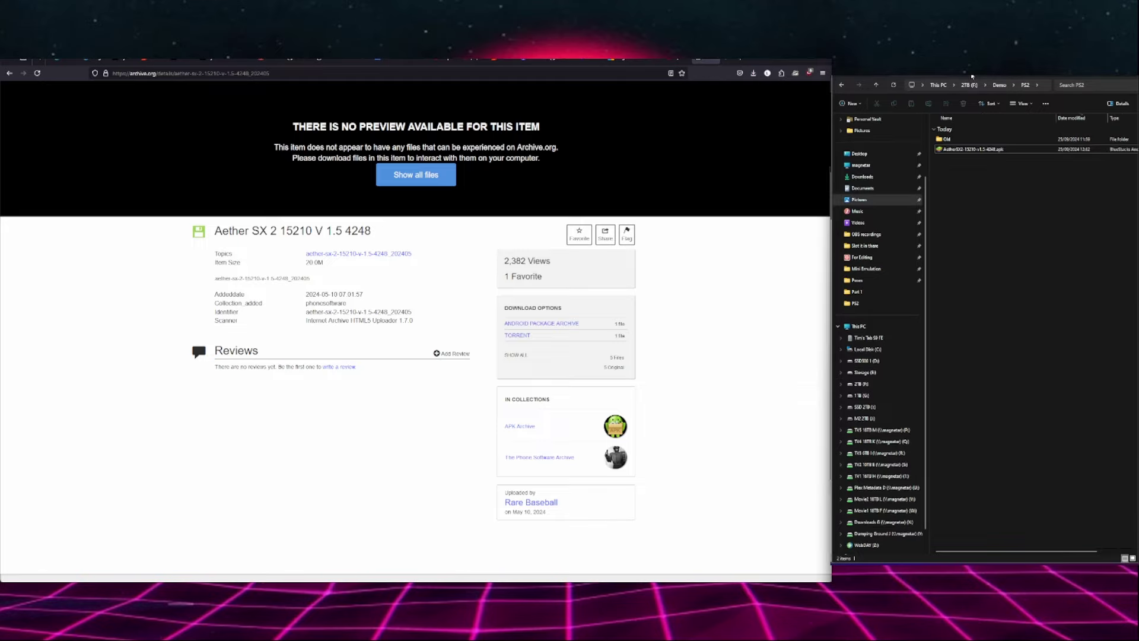
right_click(962, 151)
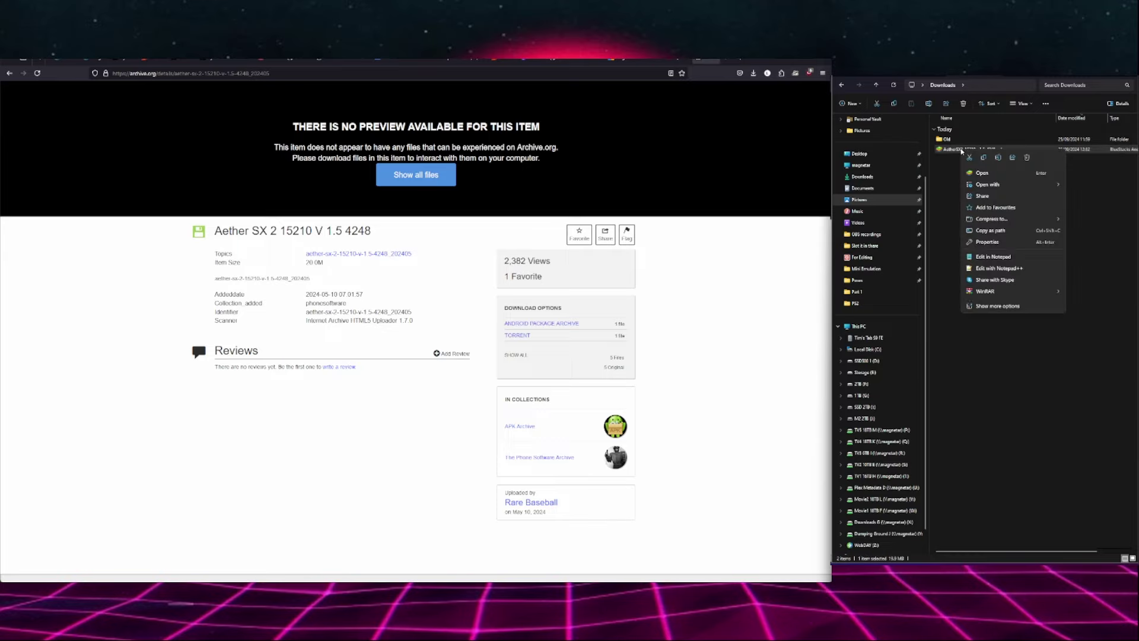
key("Escape")
key("alt+Left")
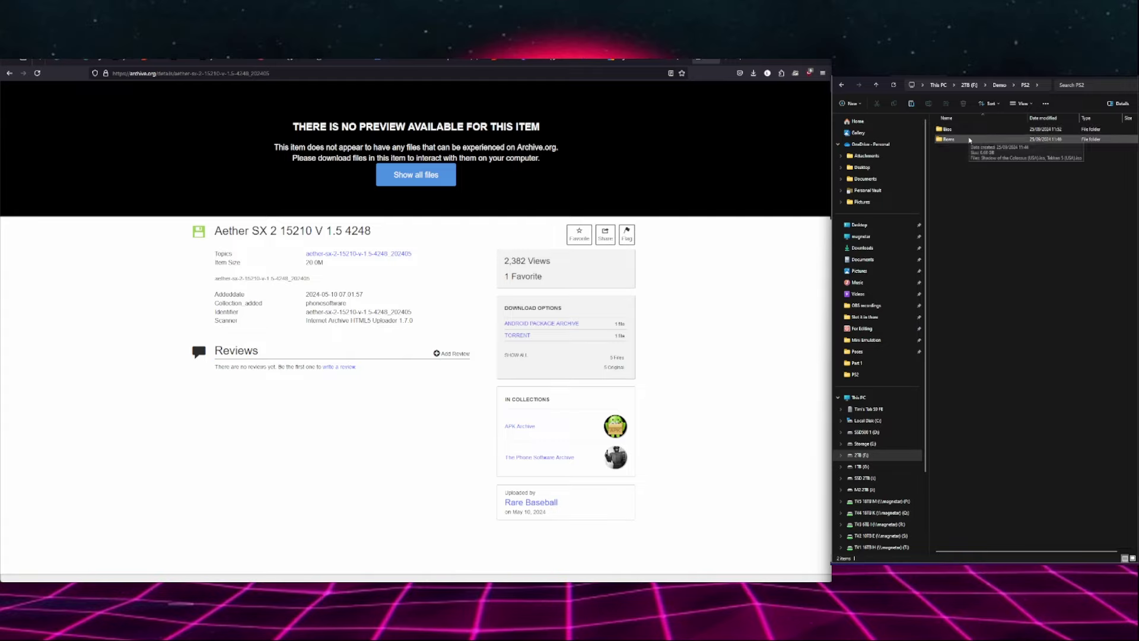
right_click(954, 170)
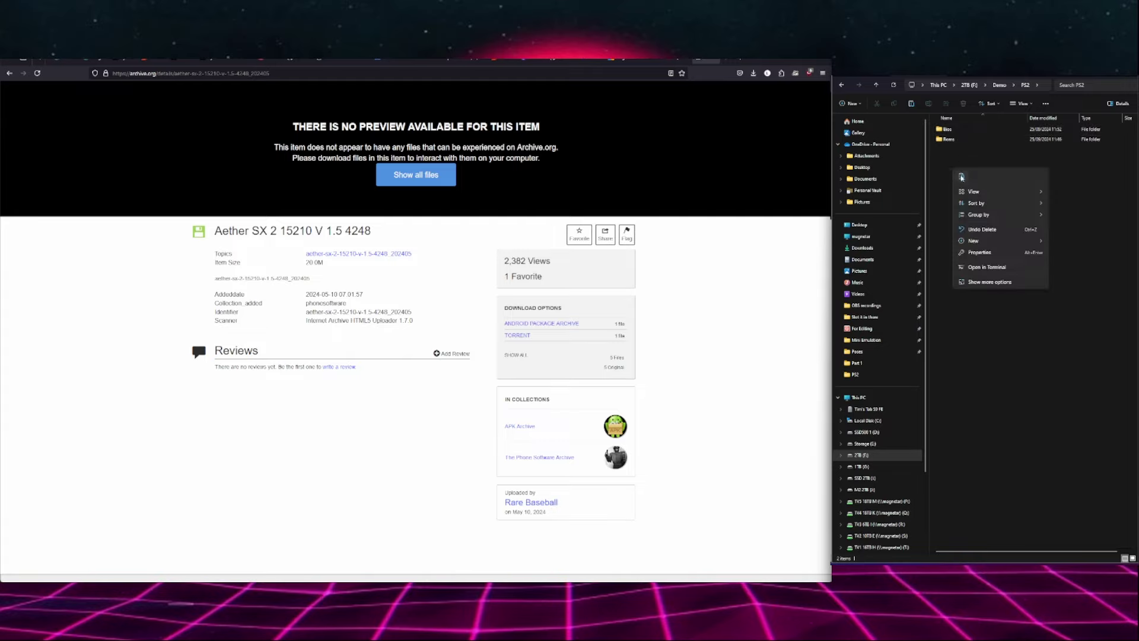
left_click(962, 175)
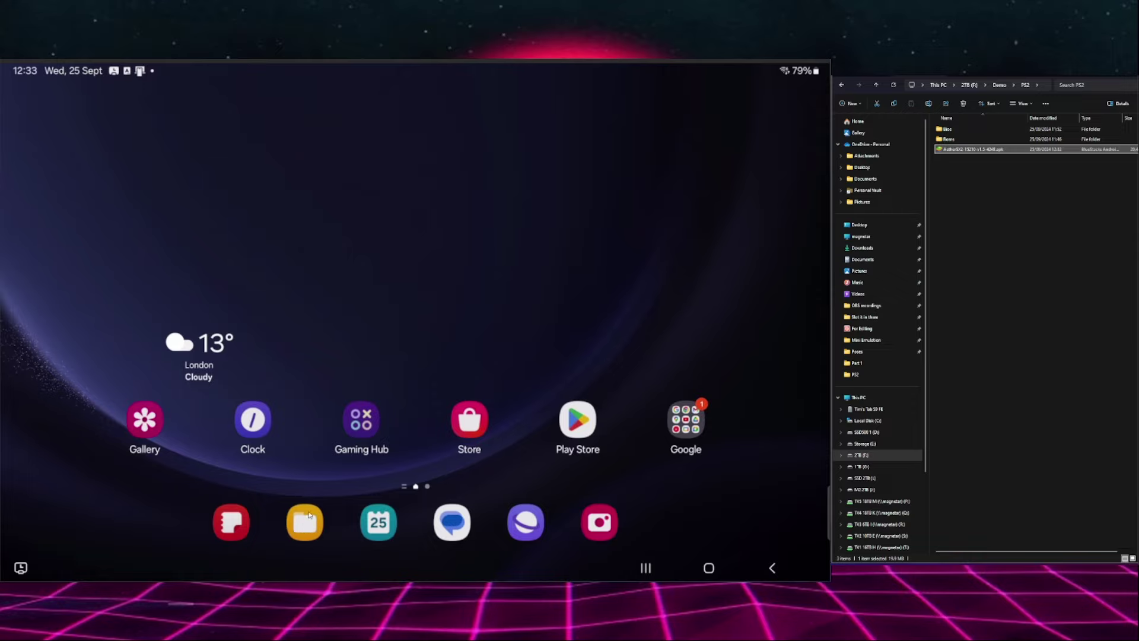
Step: Open Internal storage in the tablet's My Files app and set the folder filter to All
left_click(306, 525)
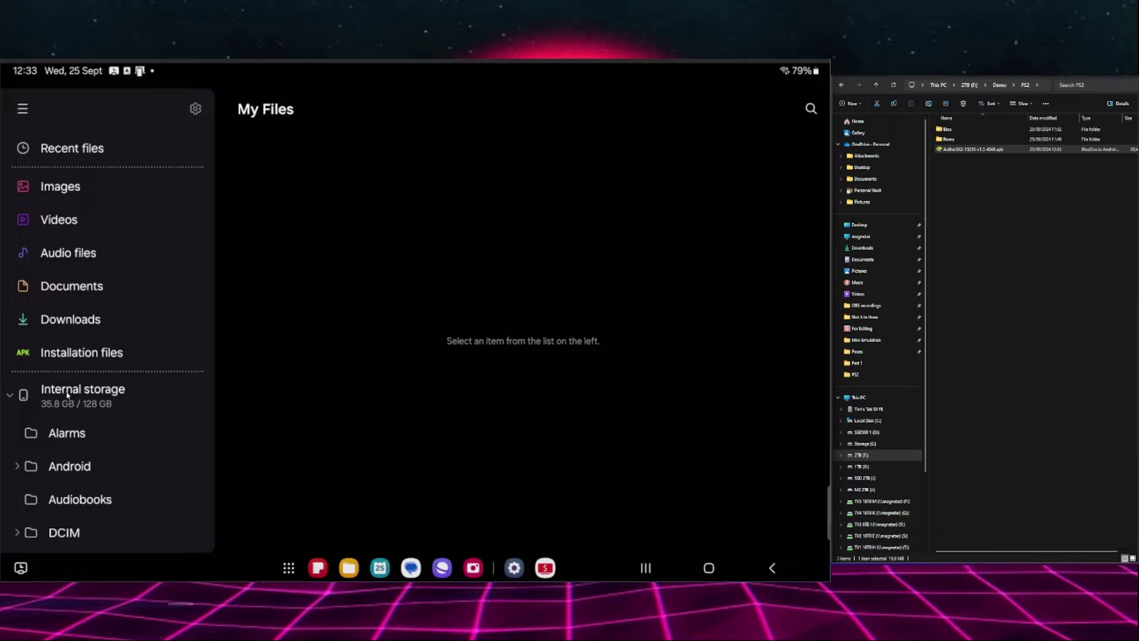
left_click(67, 395)
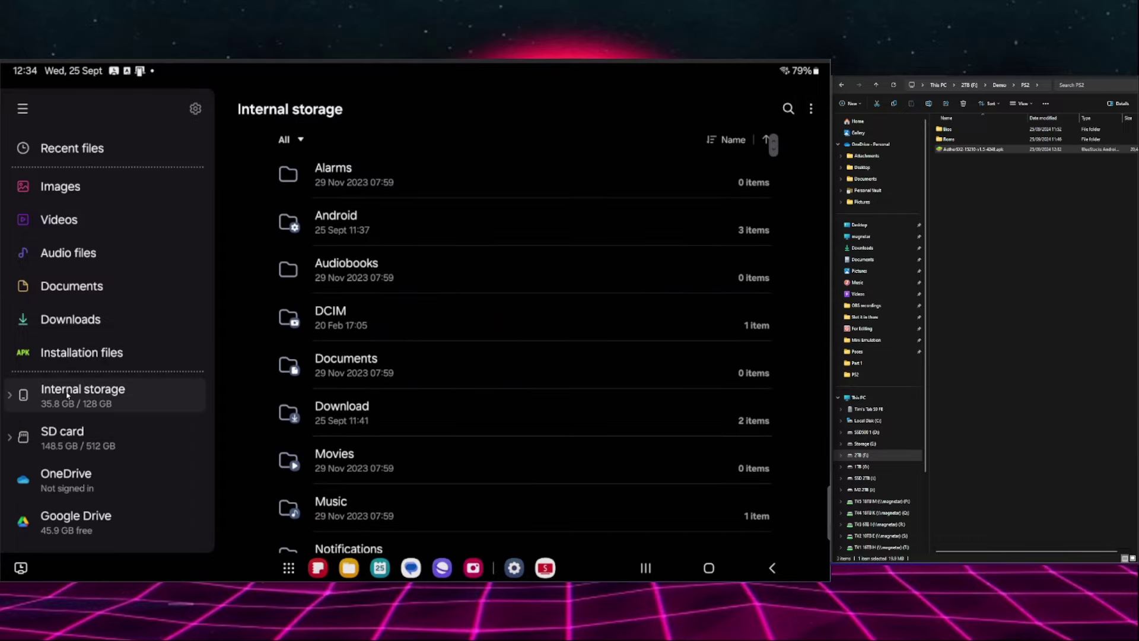
left_click(300, 141)
left_click(313, 148)
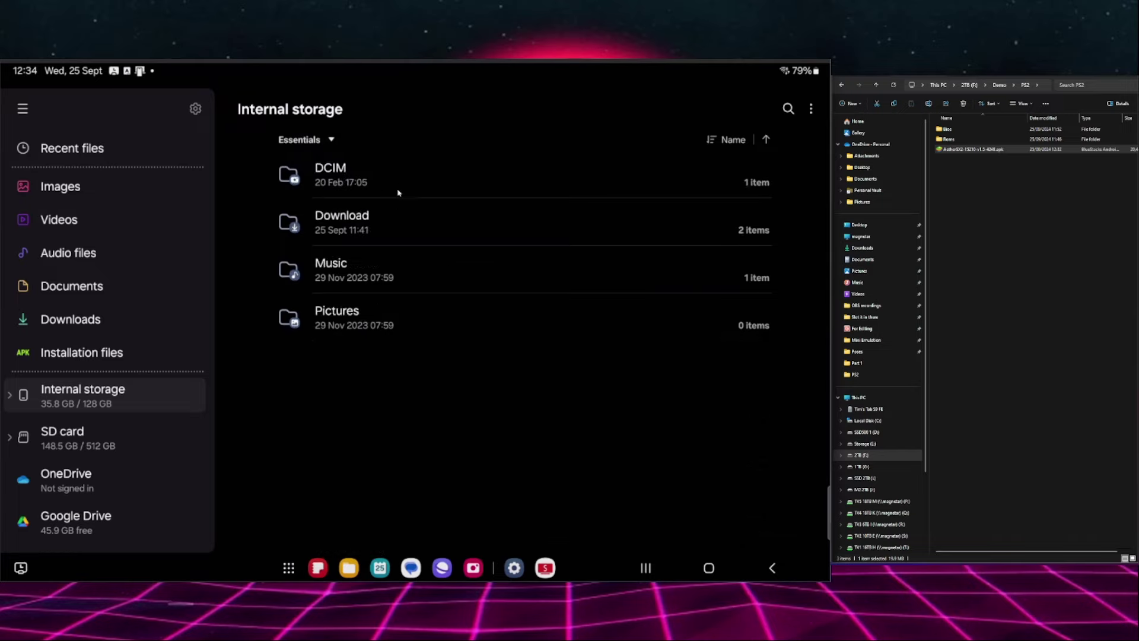
left_click(332, 141)
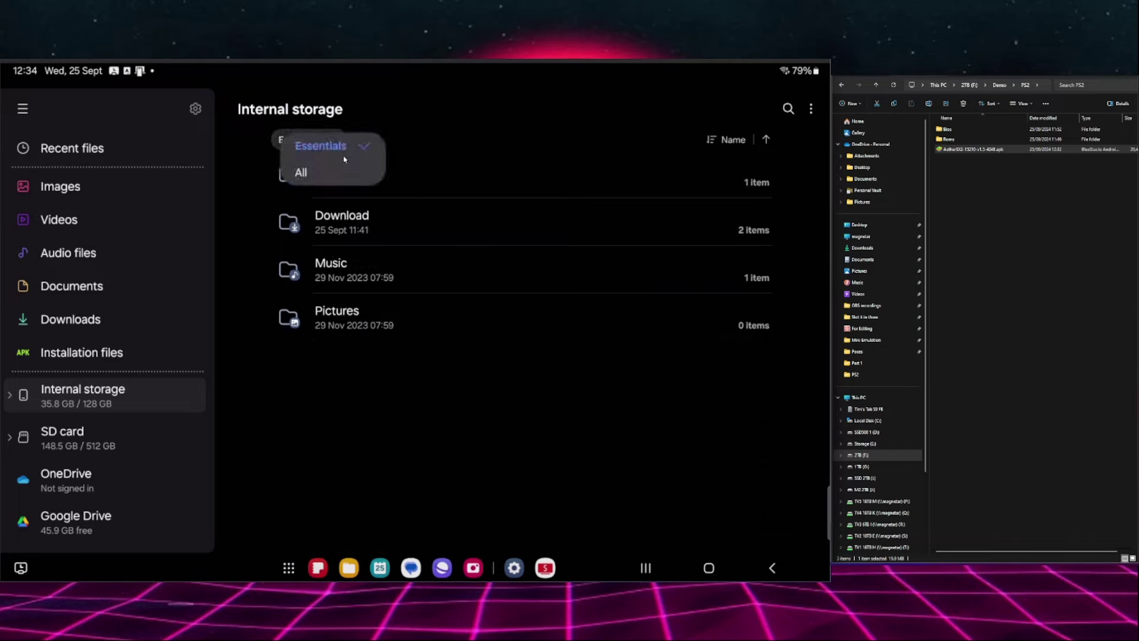
left_click(302, 173)
scroll(374, 415, "down", 3)
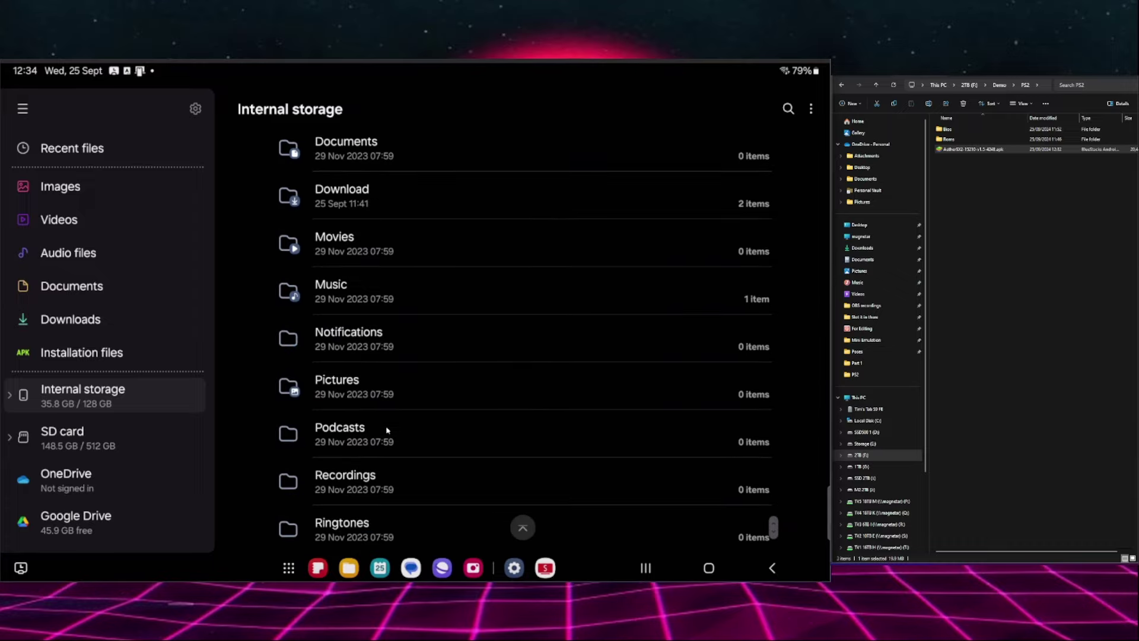
scroll(387, 430, "up", 5)
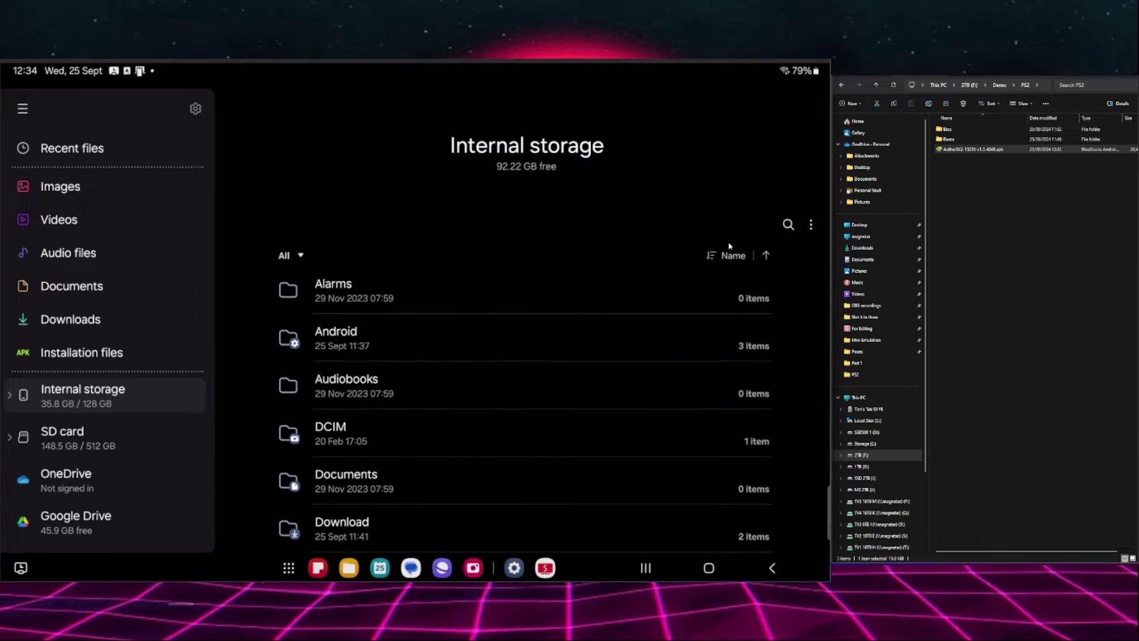
Step: Create a folder named Emulation in the tablet's Internal storage and open it
left_click(811, 225)
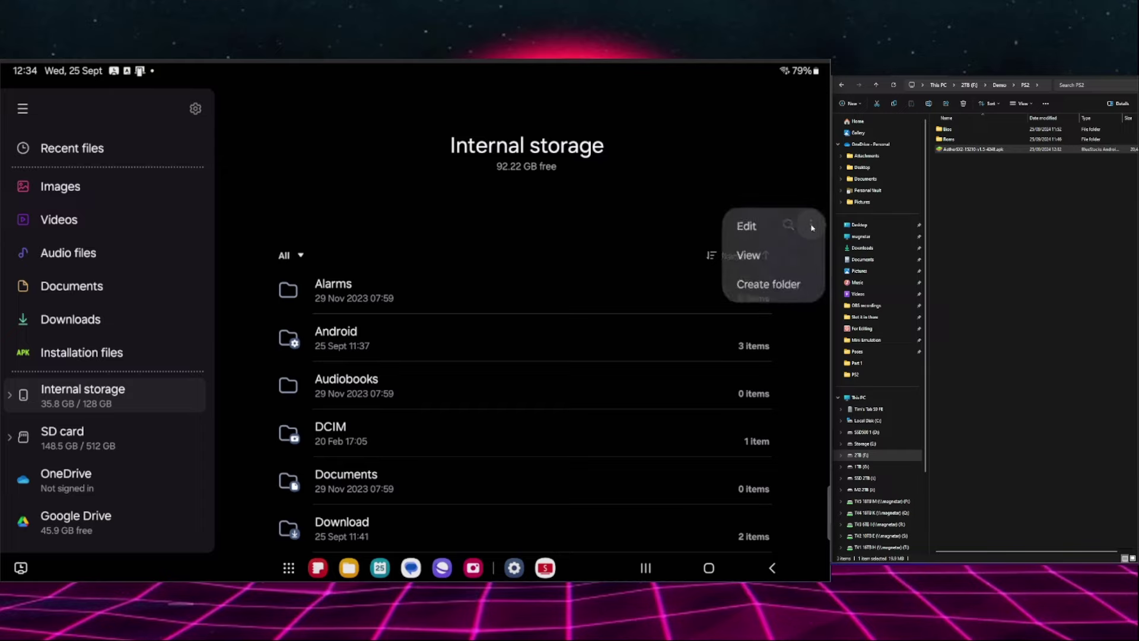
left_click(755, 287)
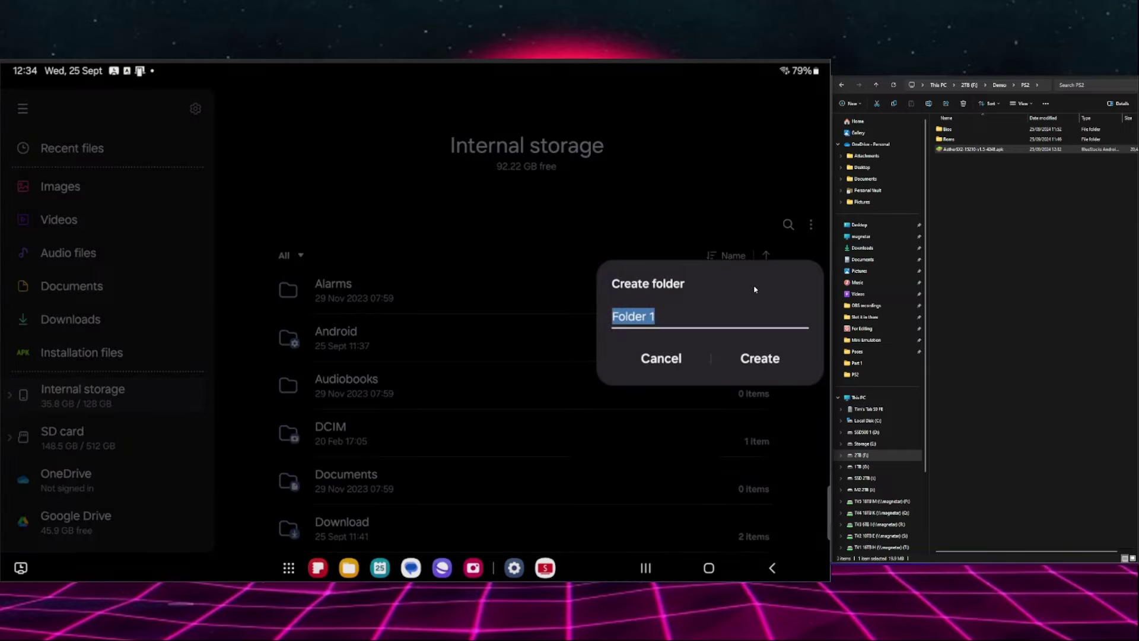
type("Em")
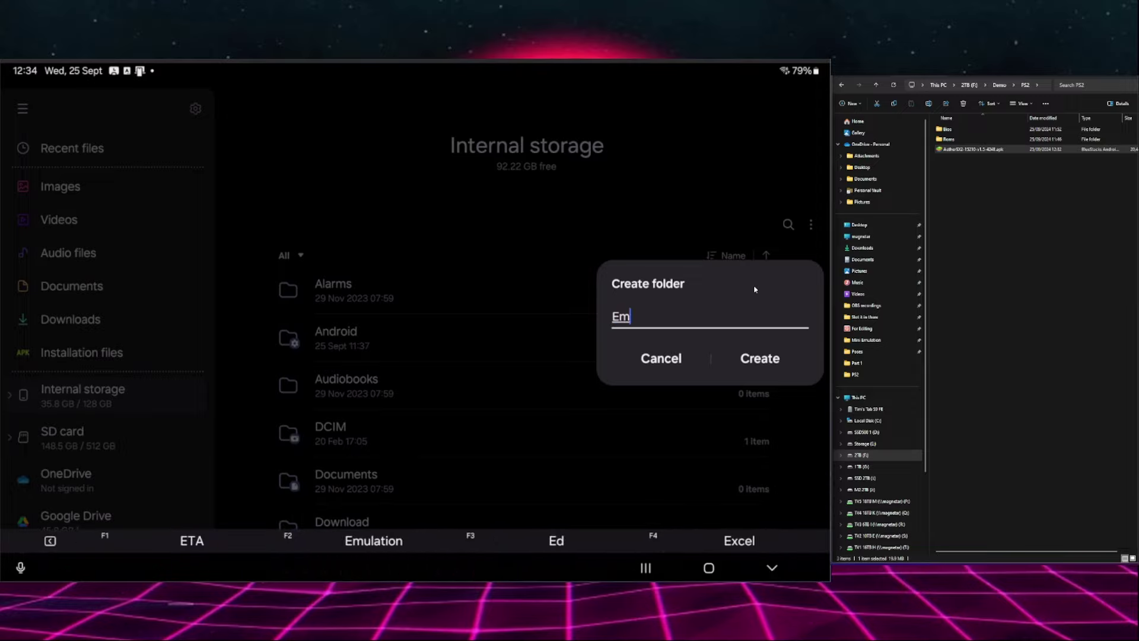
type("ulation")
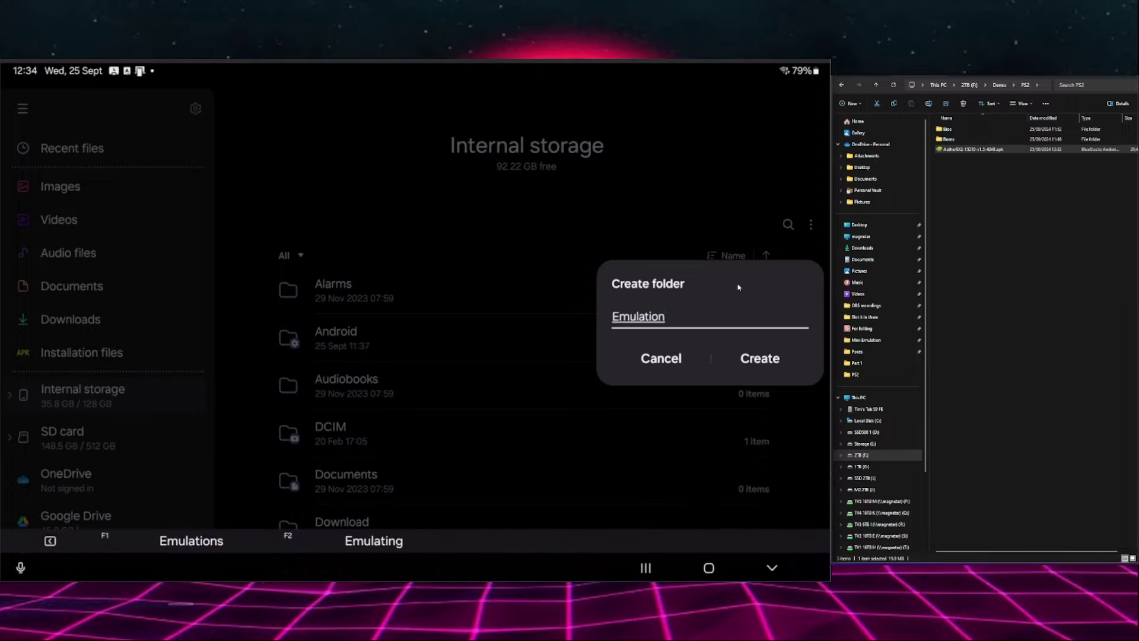
left_click(755, 368)
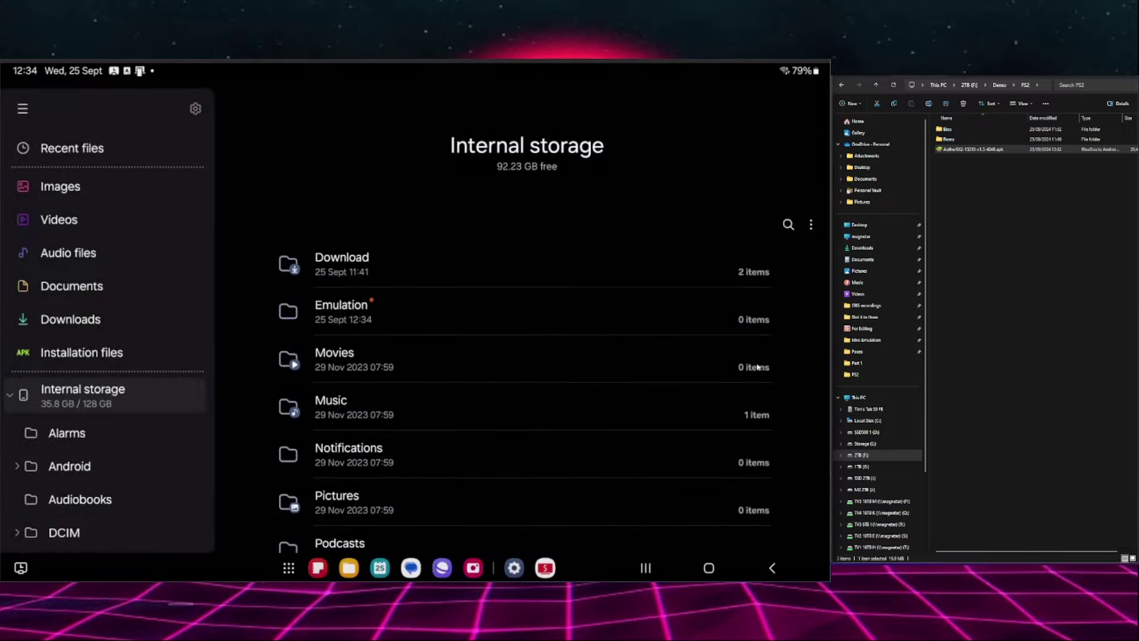
left_click(352, 315)
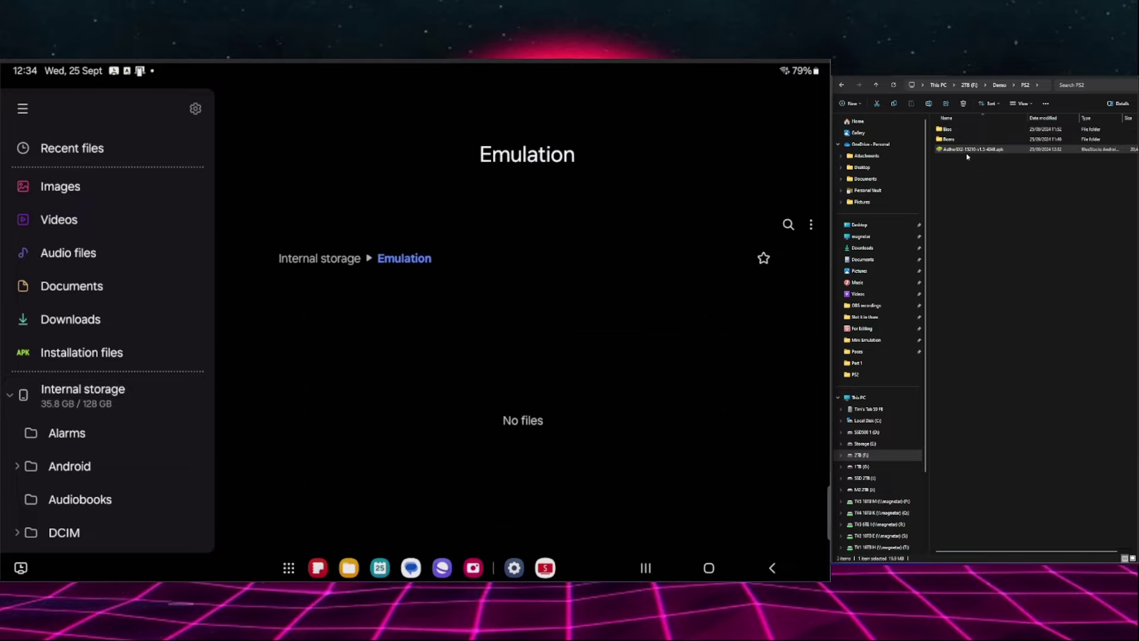
Step: Switch to File Explorer and copy the PS2 folder from Demo into the Emulation folder on the tablet's Internal storage
left_click(875, 85)
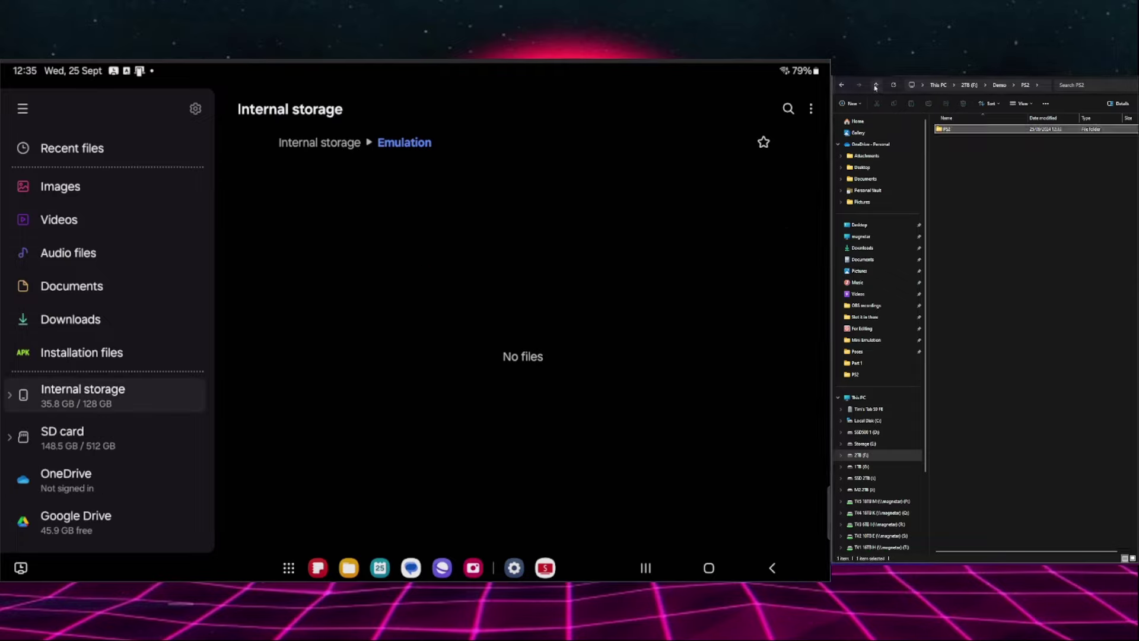
right_click(946, 130)
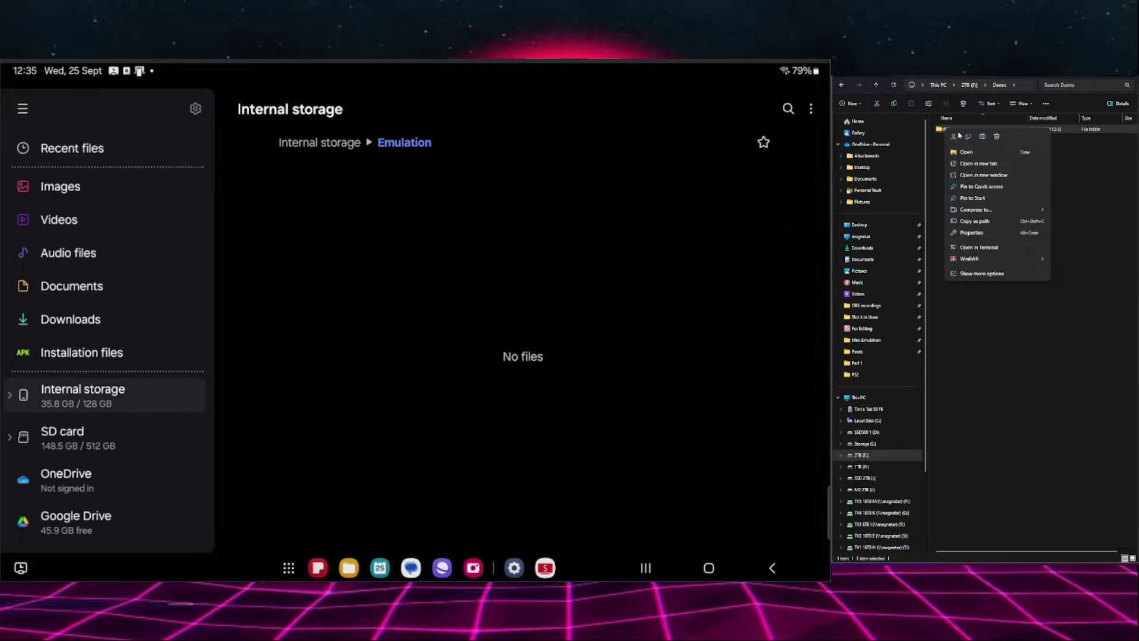
left_click(969, 137)
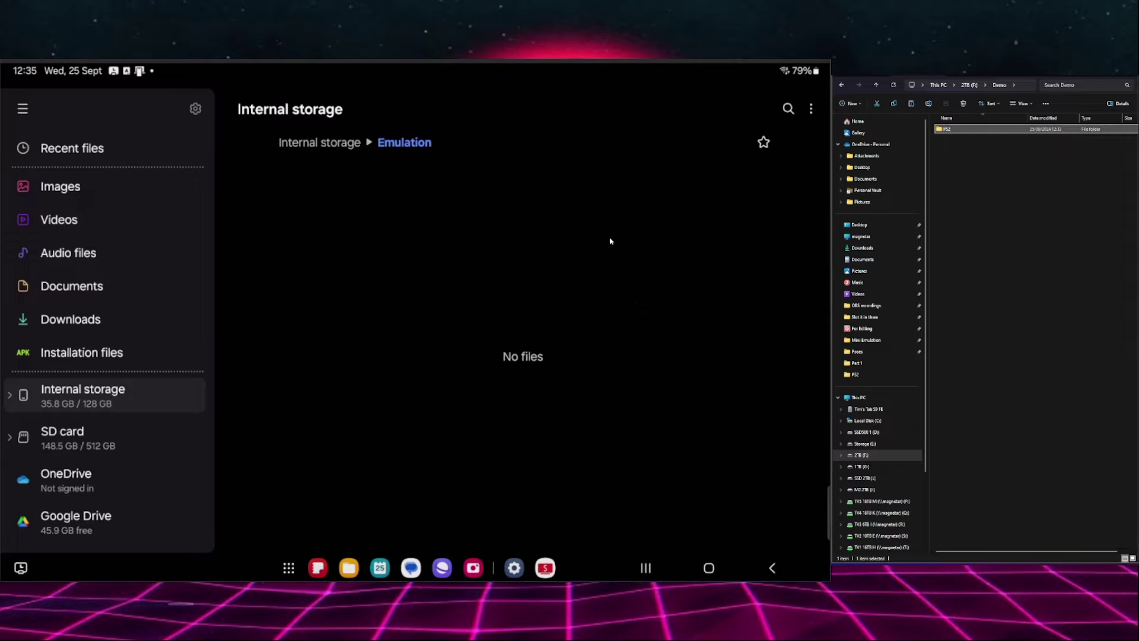
key("alt+Left")
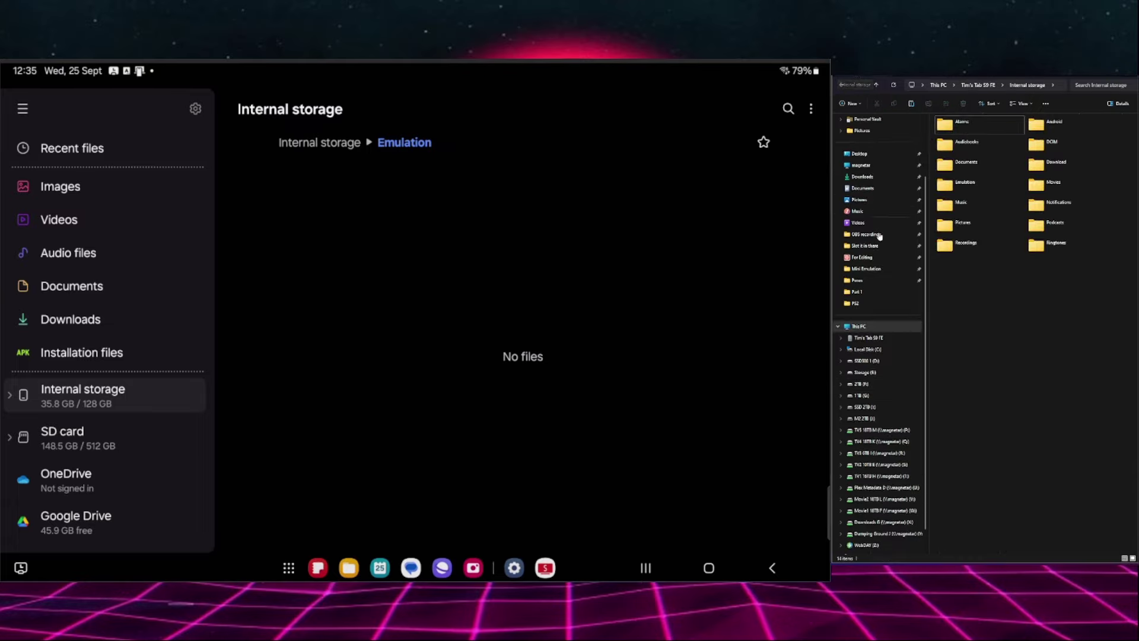
left_click(870, 339)
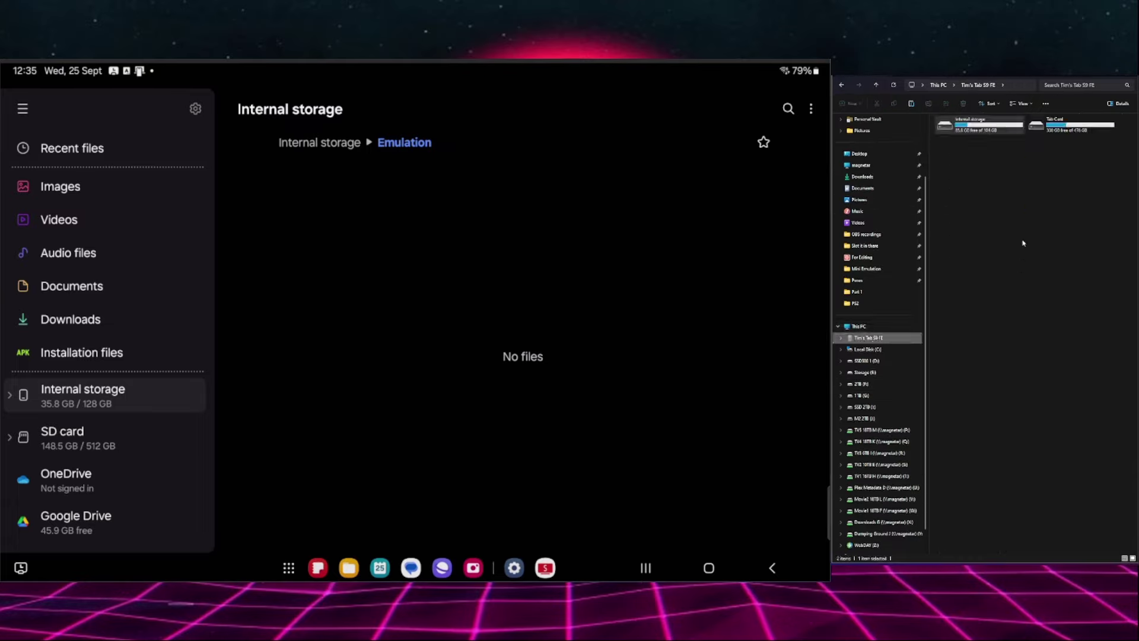
double_click(972, 128)
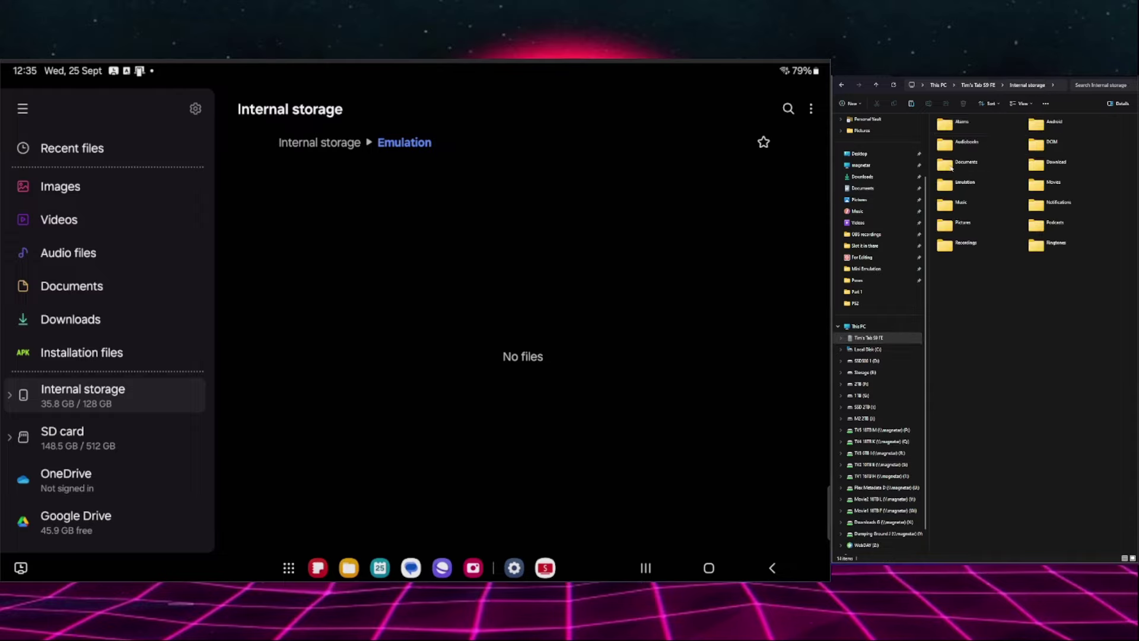
double_click(947, 191)
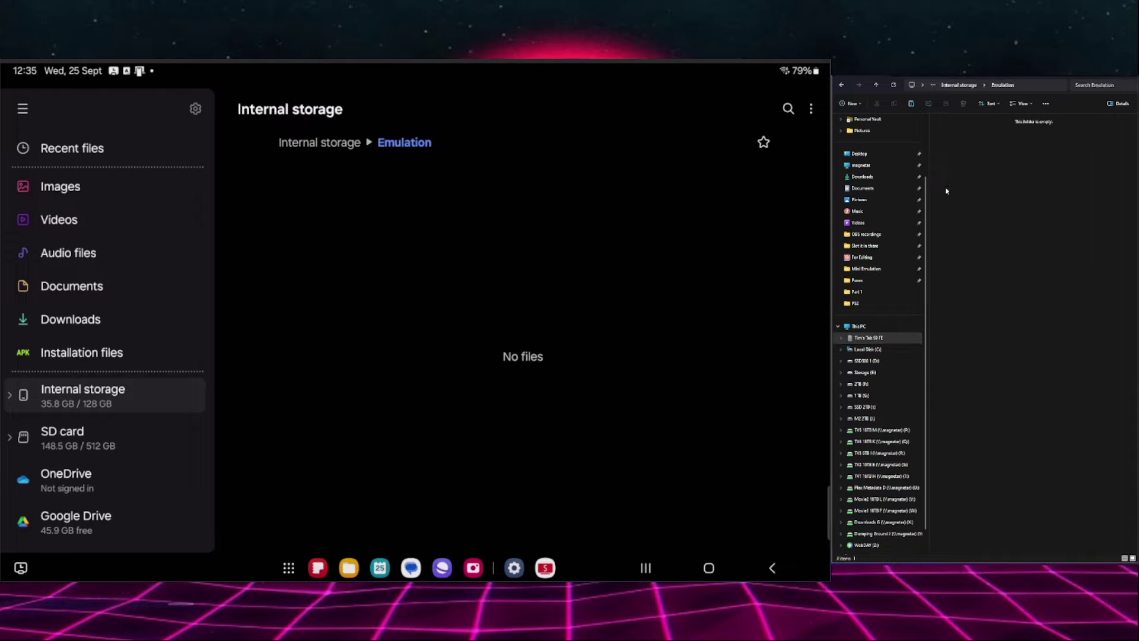
right_click(987, 201)
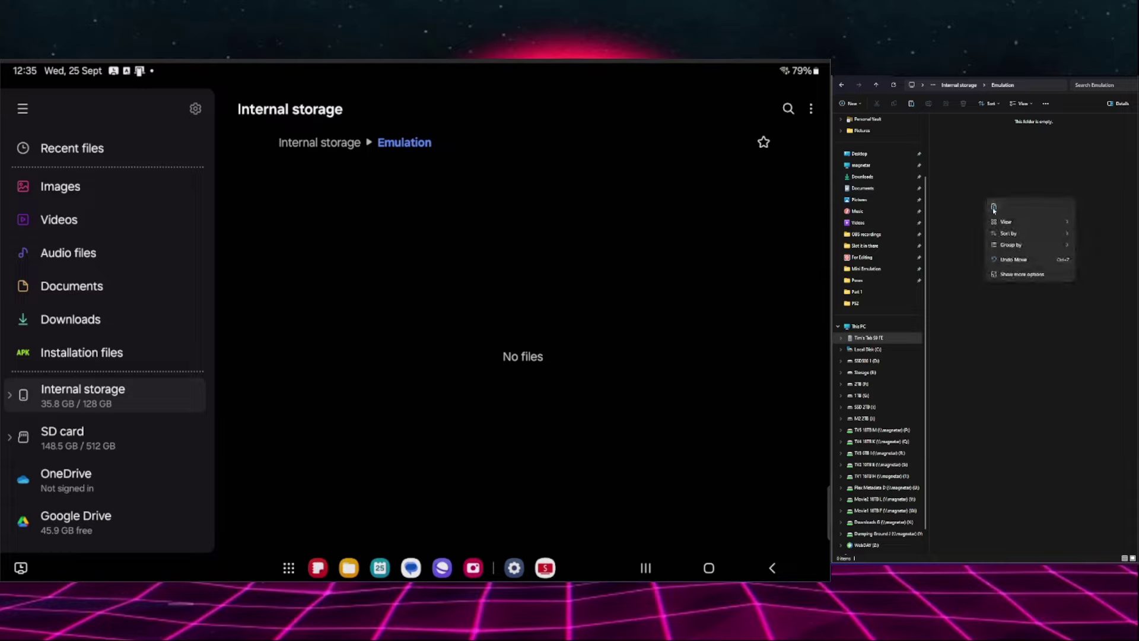
left_click(994, 206)
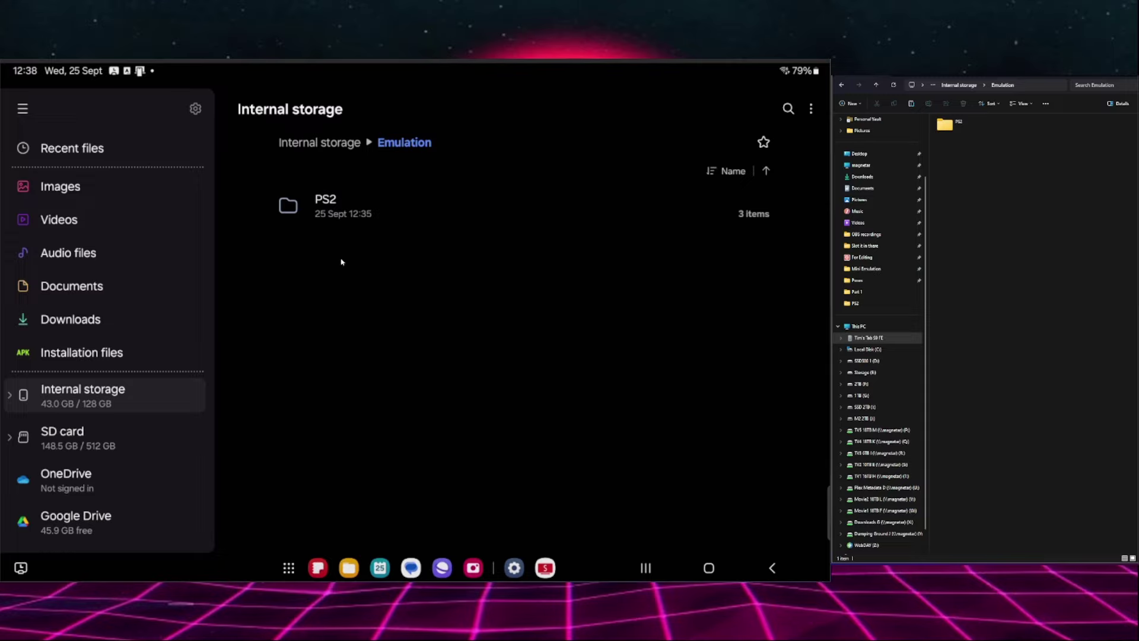
Step: Install AetherSX2-15210-v1.5-4248.apk from the tablet's PS2 folder, allowing My Files to install unknown apps, and launch it
left_click(335, 210)
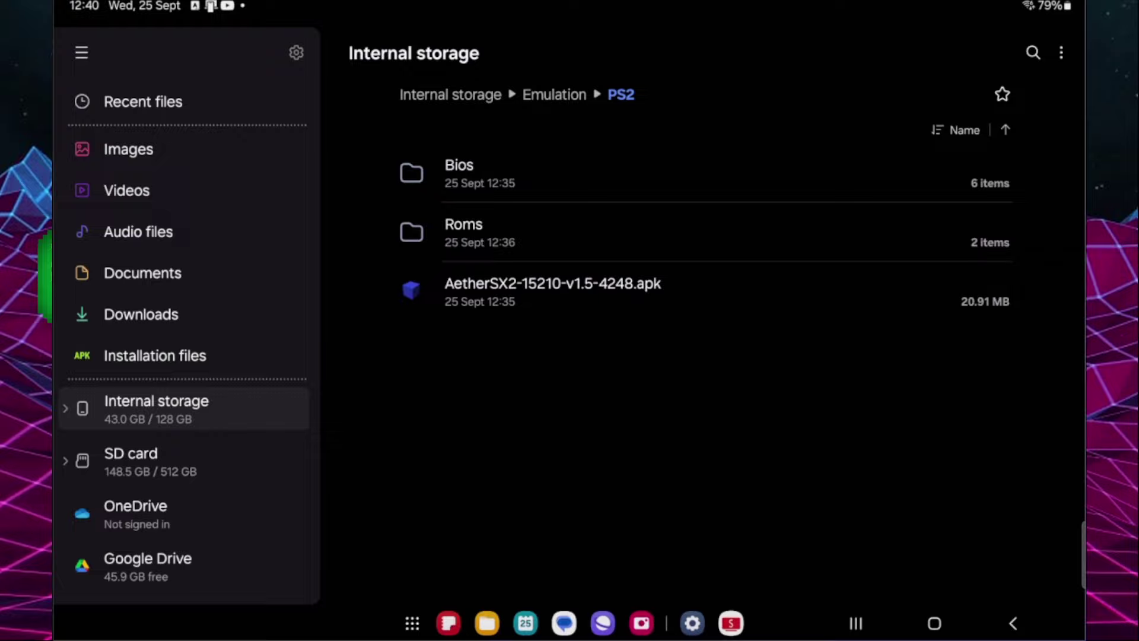
left_click(553, 291)
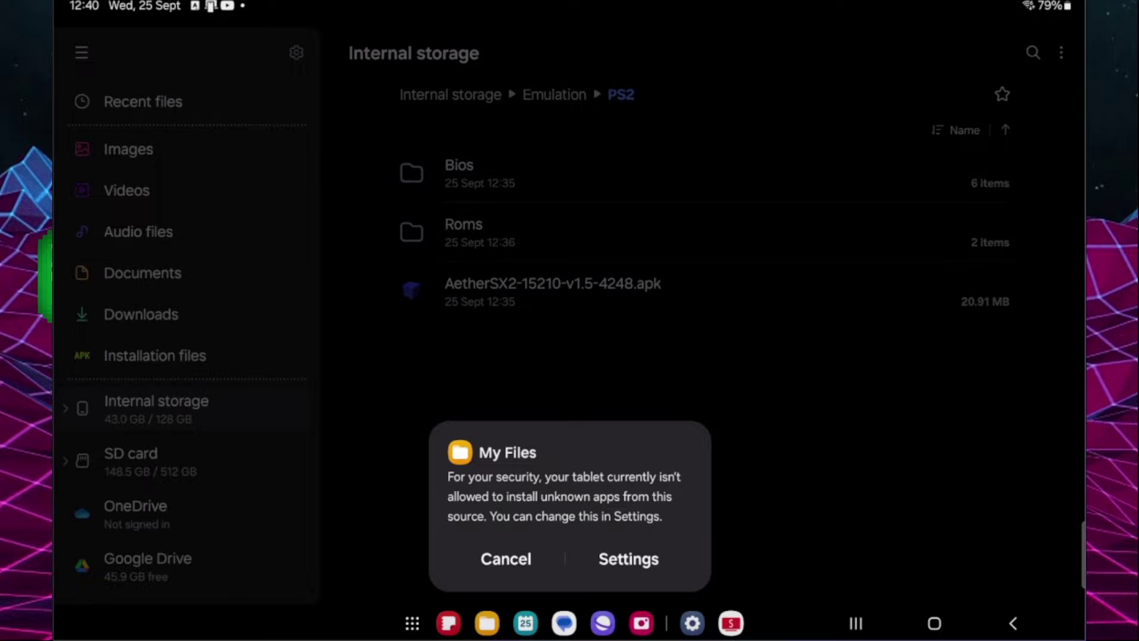
left_click(628, 558)
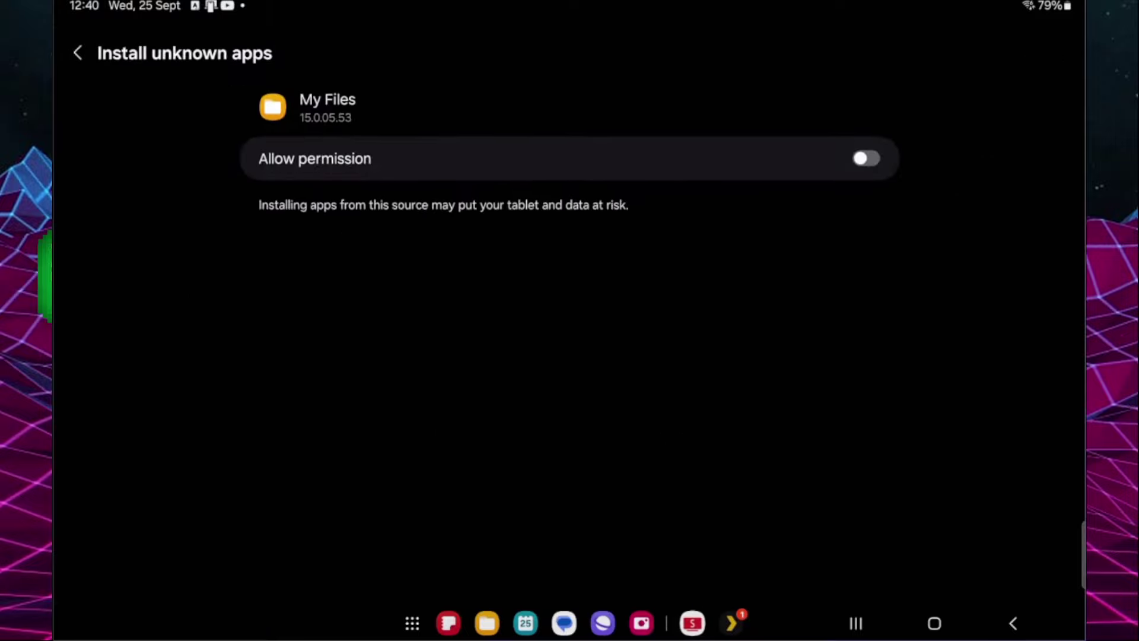
left_click(866, 158)
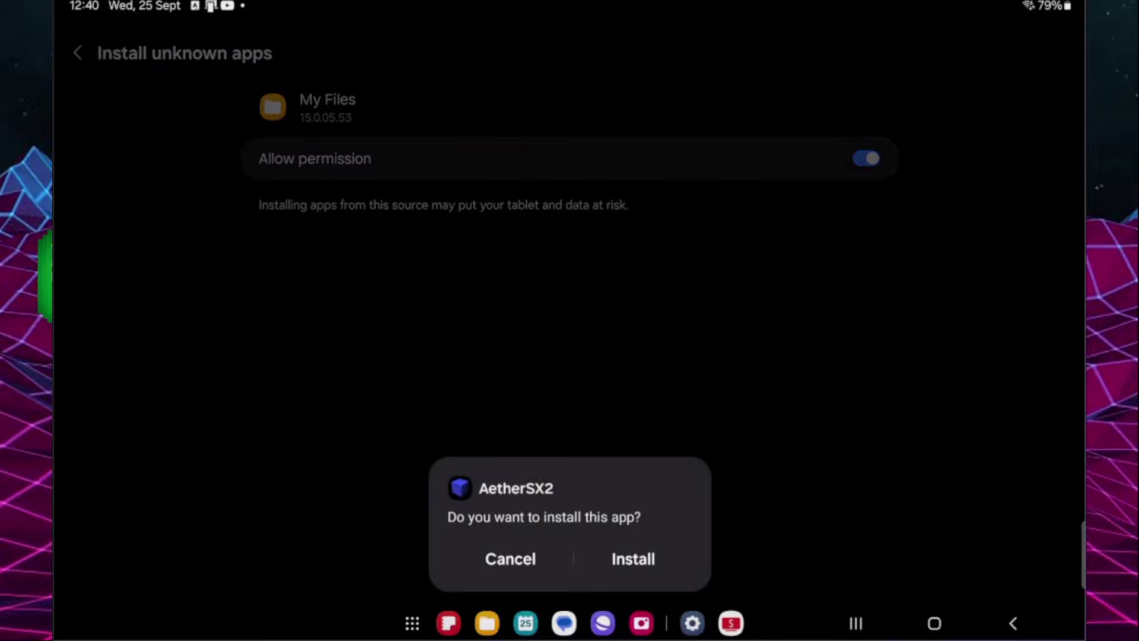
left_click(633, 558)
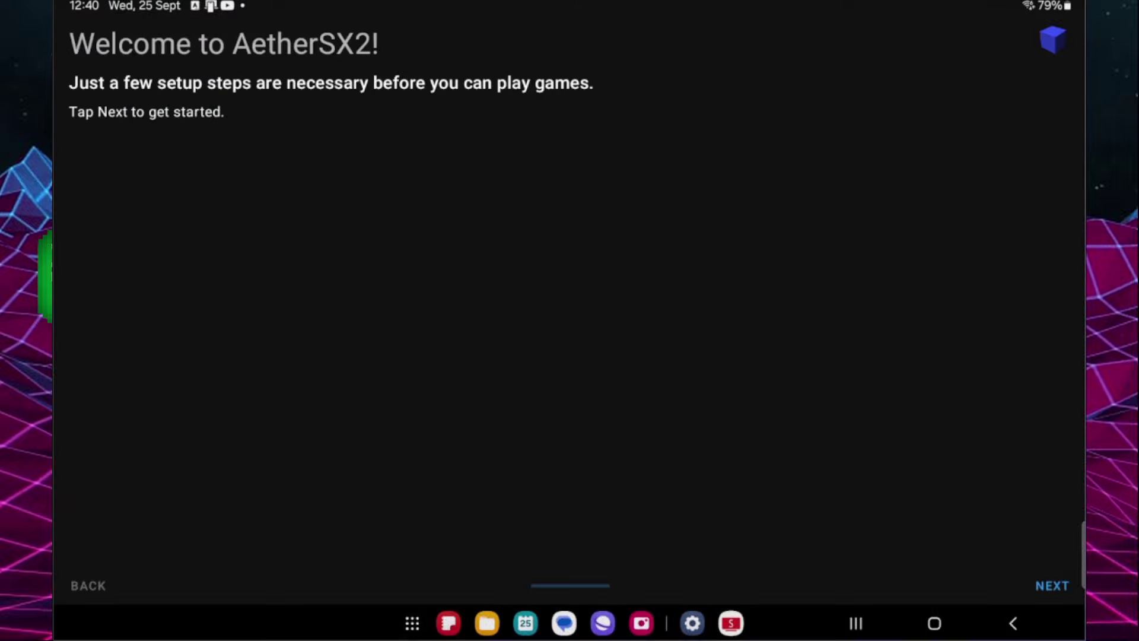
Step: Advance the setup wizard to Game Directories, keeping the Optimal/Safe Defaults preset and skipping the BIOS import
left_click(1052, 585)
left_click(1052, 585)
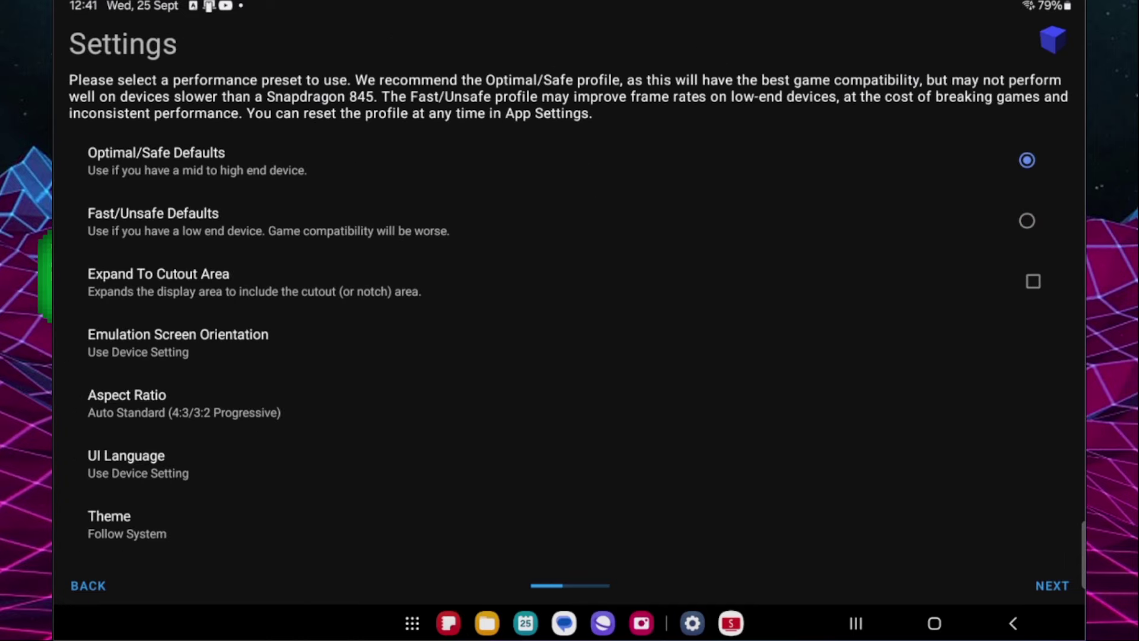
scroll(569, 344, "down", 2)
scroll(570, 344, "up", 2)
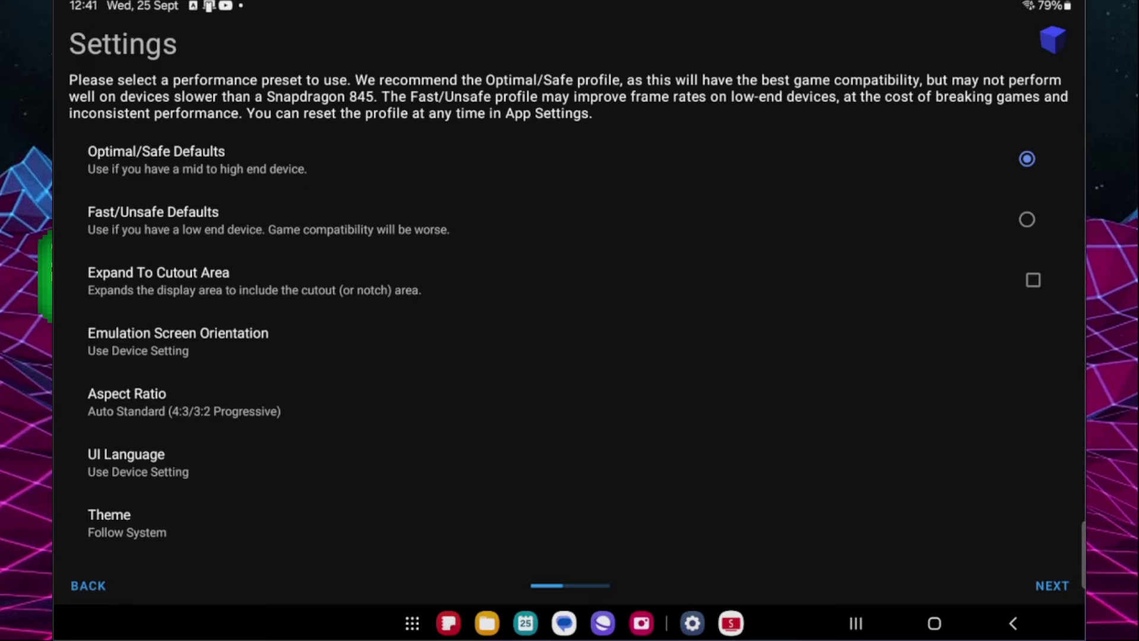
left_click(1052, 585)
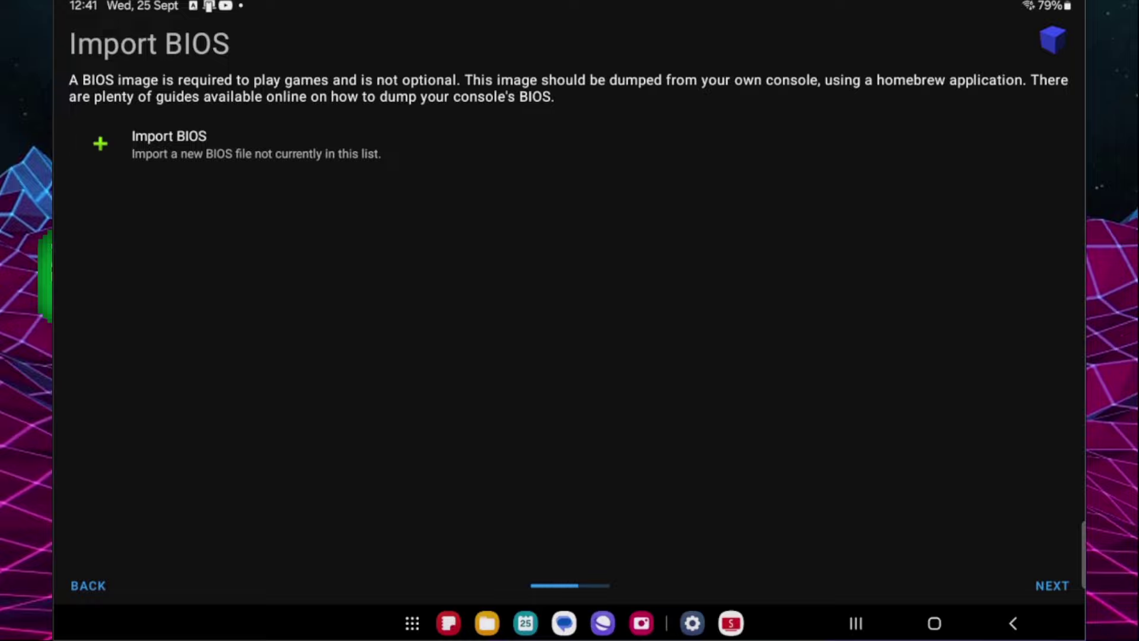
left_click(1052, 585)
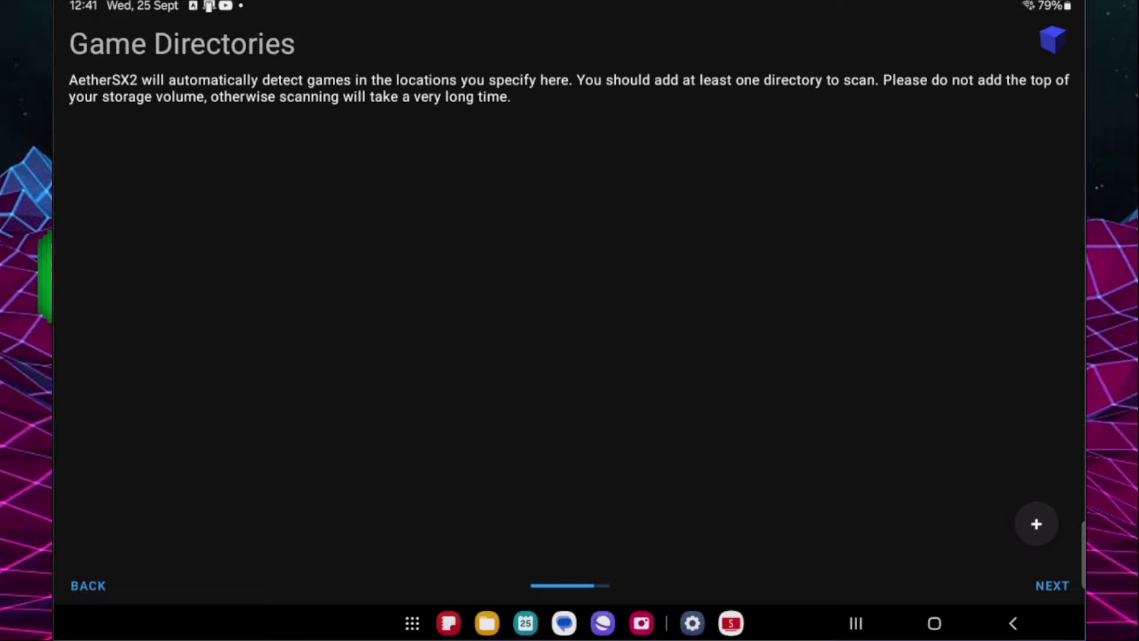